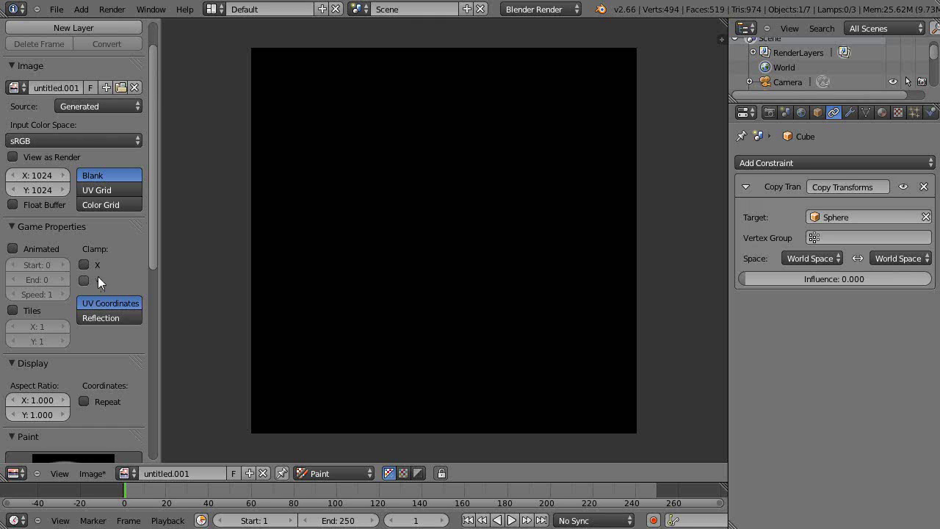
Start a light-blue radius-9 brush stroke near the centre of the blank black image.
{"action": "left_click_drag", "start_coordinate": [153, 191], "coordinate": [144, 416]}
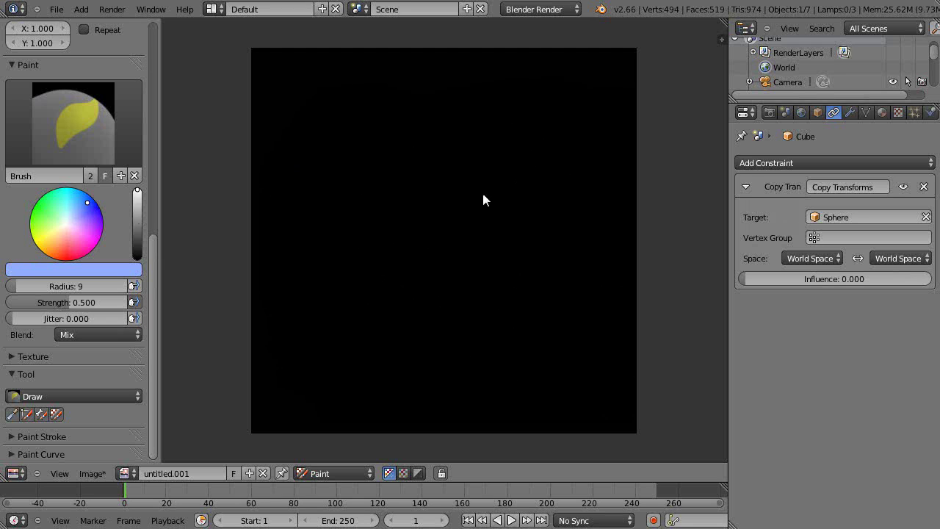
Paint a circle, vertical and horizontal axes through it, and a radius line to its edge.
{"action": "left_click_drag", "start_coordinate": [507, 199], "coordinate": [487, 185]}
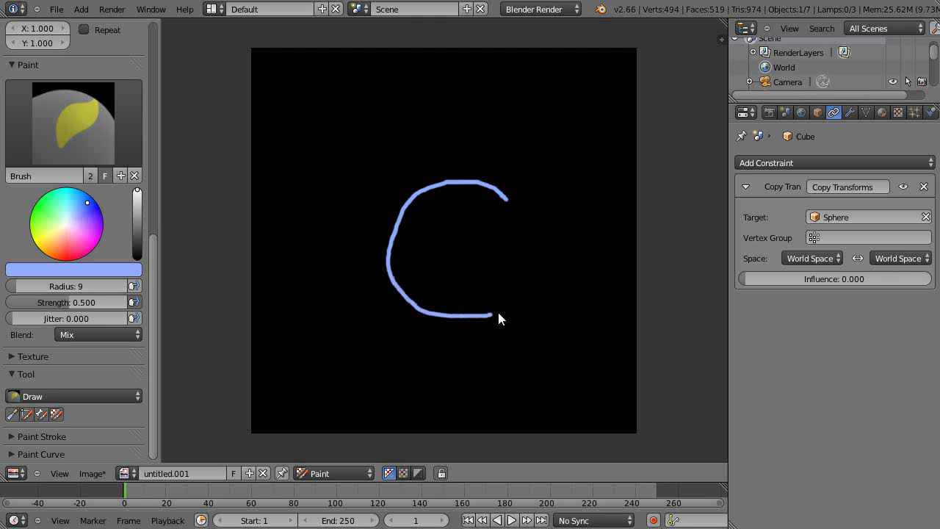
{"action": "mouse_move", "coordinate": [506, 316]}
{"action": "left_mouse_down"}
{"action": "mouse_move", "coordinate": [528, 260]}
{"action": "mouse_move", "coordinate": [506, 199]}
{"action": "left_mouse_up"}
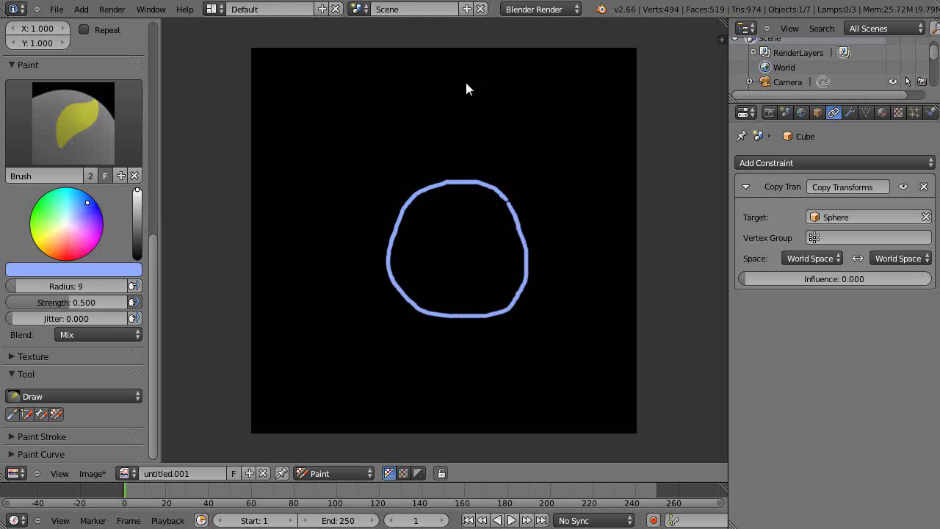
{"action": "left_click_drag", "start_coordinate": [462, 134], "coordinate": [460, 420]}
{"action": "mouse_move", "coordinate": [314, 252]}
{"action": "left_mouse_down"}
{"action": "mouse_move", "coordinate": [580, 248]}
{"action": "mouse_move", "coordinate": [623, 252]}
{"action": "mouse_move", "coordinate": [628, 284]}
{"action": "left_mouse_up"}
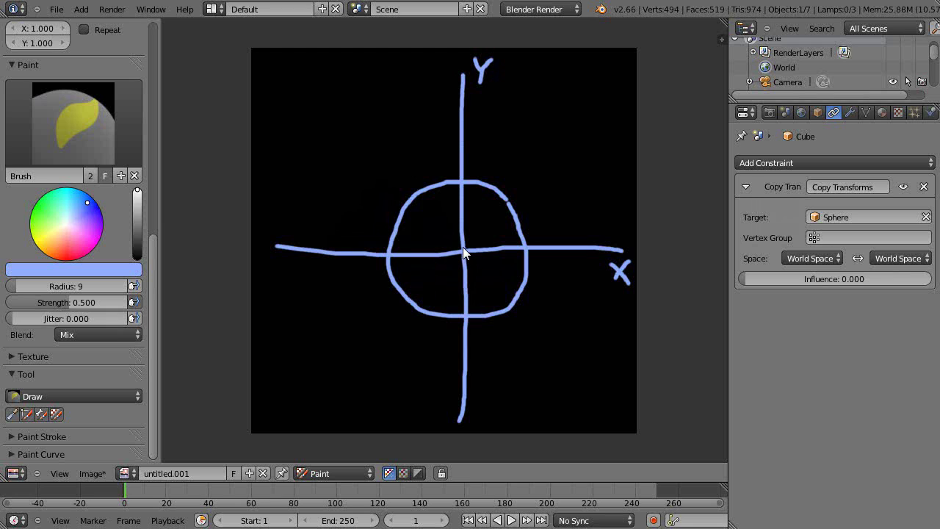
{"action": "left_click_drag", "start_coordinate": [498, 218], "coordinate": [508, 204]}
Mark the angle with a small arc at the origin and retouch the circle's left and right edges.
{"action": "left_click_drag", "start_coordinate": [478, 236], "coordinate": [493, 251]}
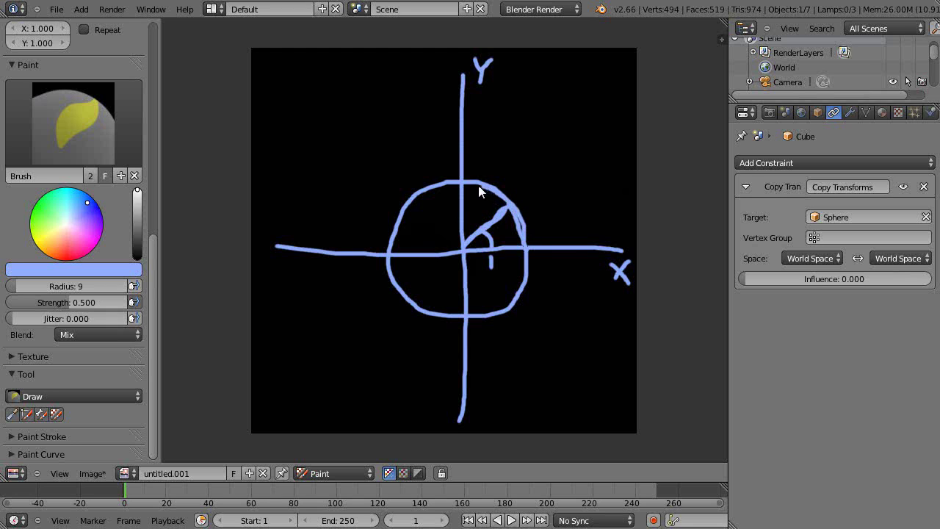
{"action": "left_click_drag", "start_coordinate": [390, 235], "coordinate": [395, 290]}
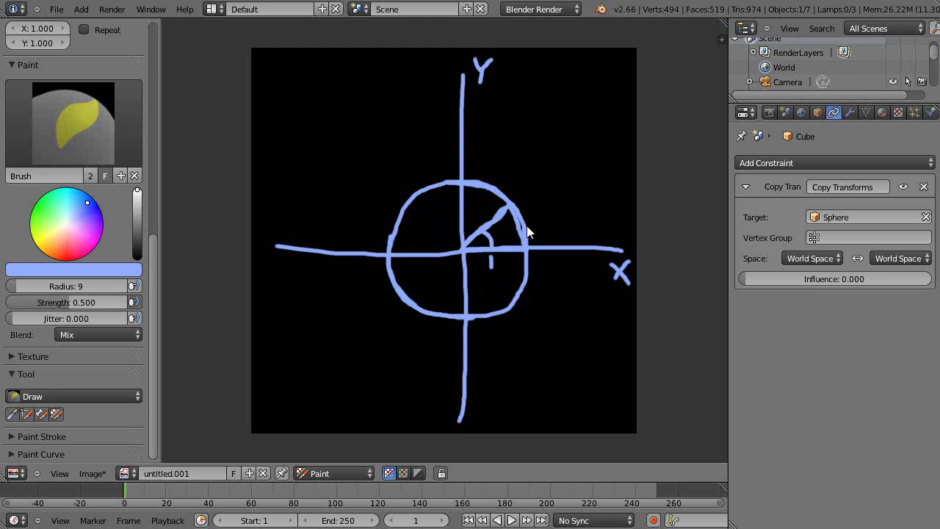
{"action": "left_click_drag", "start_coordinate": [527, 232], "coordinate": [526, 215]}
Thicken the circle's upper-right arc, add an inner angle arc, and reinforce the x-axis.
{"action": "left_click_drag", "start_coordinate": [510, 200], "coordinate": [496, 189]}
{"action": "left_click_drag", "start_coordinate": [498, 194], "coordinate": [486, 213]}
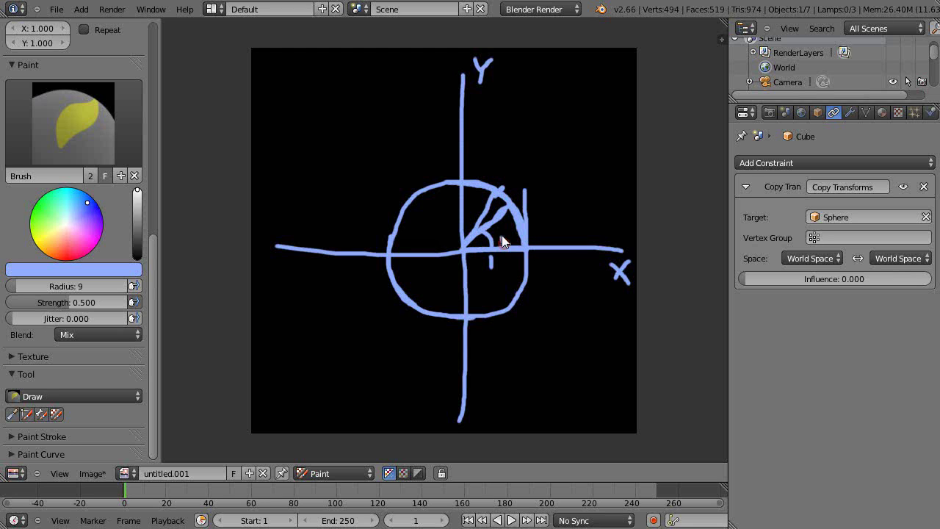
{"action": "left_click_drag", "start_coordinate": [504, 244], "coordinate": [486, 214]}
{"action": "left_click_drag", "start_coordinate": [465, 251], "coordinate": [526, 250]}
Touch up the angle arcs, write part of the 1 RAD label, and undo a stray stroke.
{"action": "left_click_drag", "start_coordinate": [493, 220], "coordinate": [497, 210]}
{"action": "left_click_drag", "start_coordinate": [498, 185], "coordinate": [527, 240]}
{"action": "left_click_drag", "start_coordinate": [551, 139], "coordinate": [587, 142]}
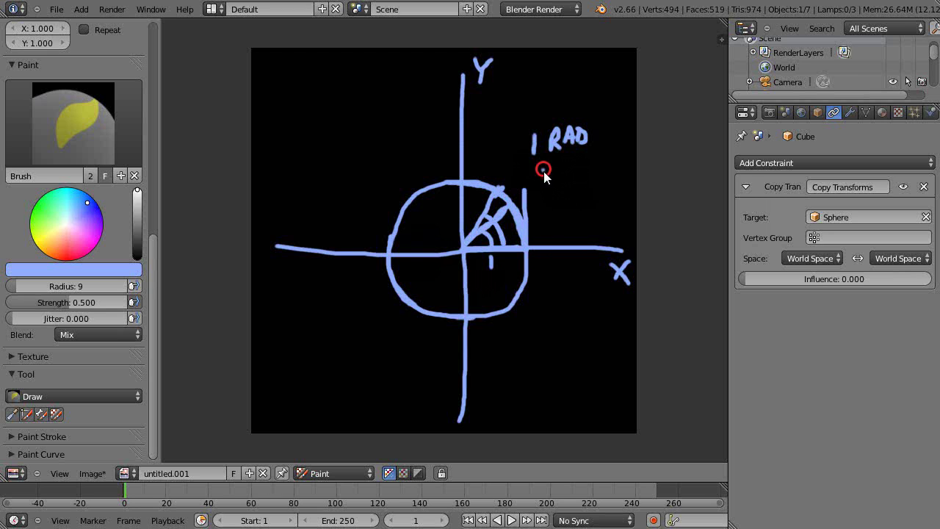
{"action": "key", "text": "ctrl+z"}
Finish 57.3 under 1 RAD, add a mark after the label, and paint a line leftward from the centre.
{"action": "left_click_drag", "start_coordinate": [584, 164], "coordinate": [586, 177]}
{"action": "left_click", "coordinate": [598, 144]}
{"action": "left_click_drag", "start_coordinate": [462, 245], "coordinate": [429, 187]}
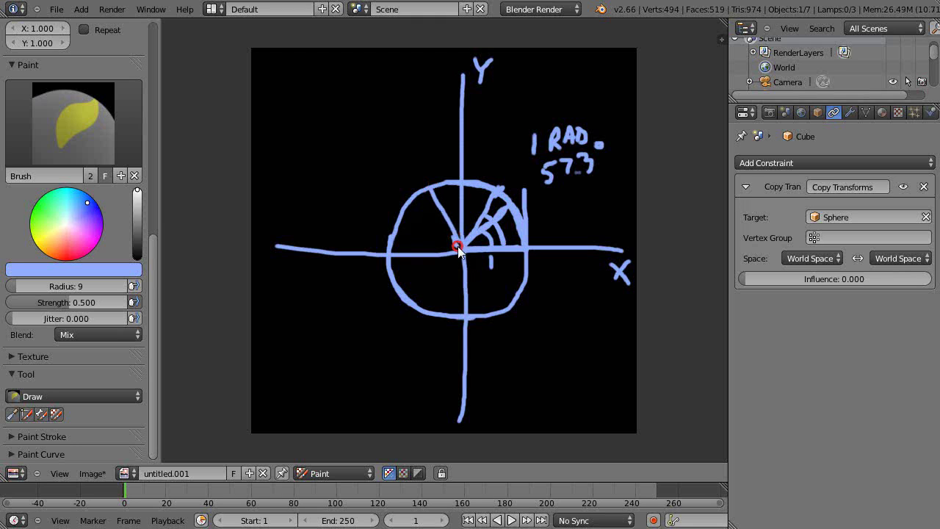
{"action": "left_click_drag", "start_coordinate": [429, 248], "coordinate": [402, 243]}
Paint nested arcs sweeping from the X axis round to the left-side line.
{"action": "left_click_drag", "start_coordinate": [508, 239], "coordinate": [490, 215]}
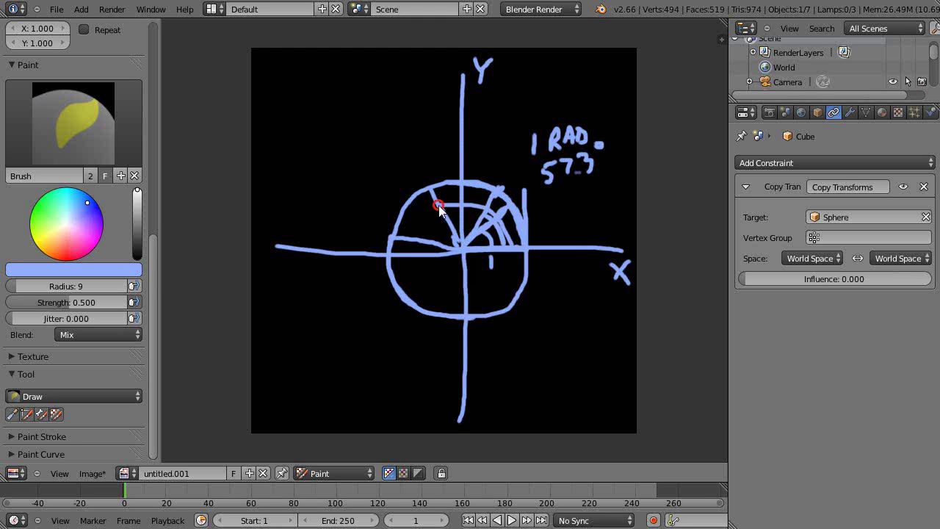
{"action": "left_click_drag", "start_coordinate": [520, 250], "coordinate": [482, 201]}
{"action": "left_click_drag", "start_coordinate": [416, 220], "coordinate": [407, 236]}
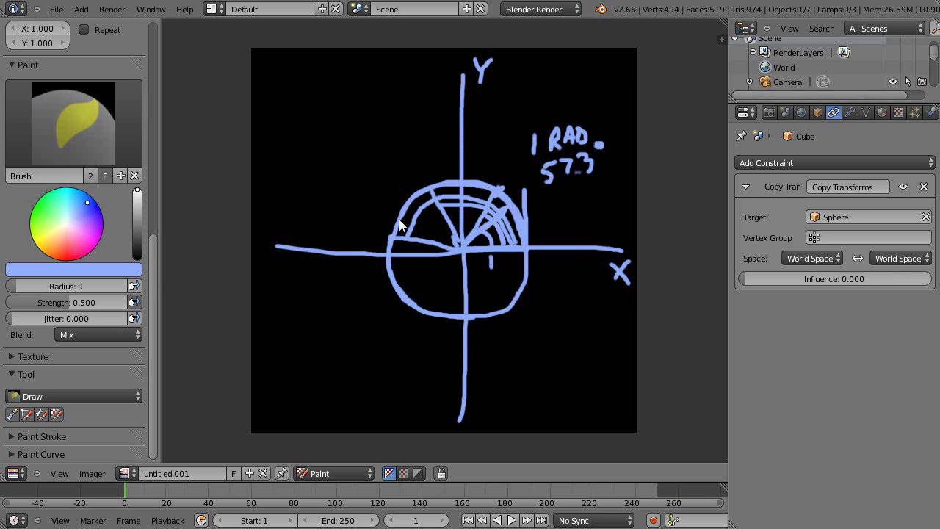
Label the left X axis 3.14 and begin the π/2 label above the circle.
{"action": "left_click", "coordinate": [343, 285]}
{"action": "mouse_move", "coordinate": [351, 279]}
{"action": "left_mouse_down"}
{"action": "mouse_move", "coordinate": [365, 268]}
{"action": "mouse_move", "coordinate": [369, 281]}
{"action": "left_mouse_up"}
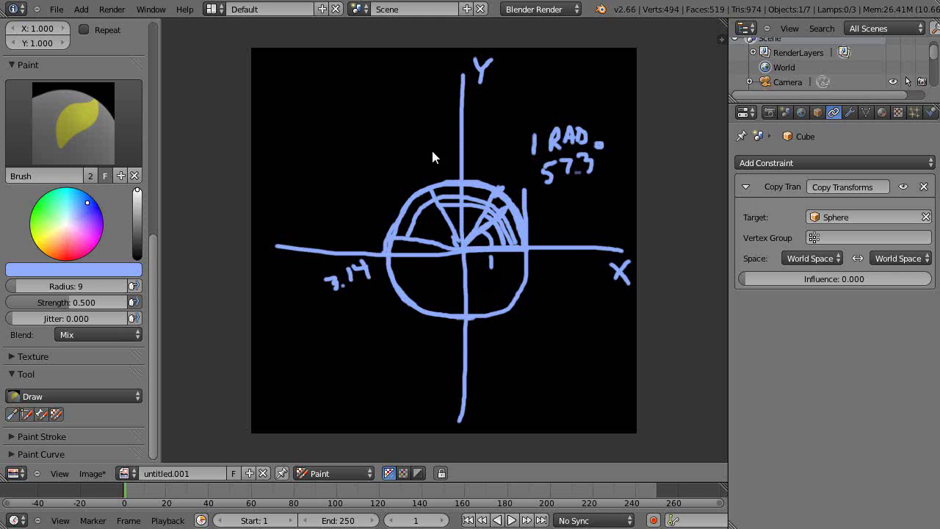
{"action": "left_click_drag", "start_coordinate": [399, 131], "coordinate": [409, 124]}
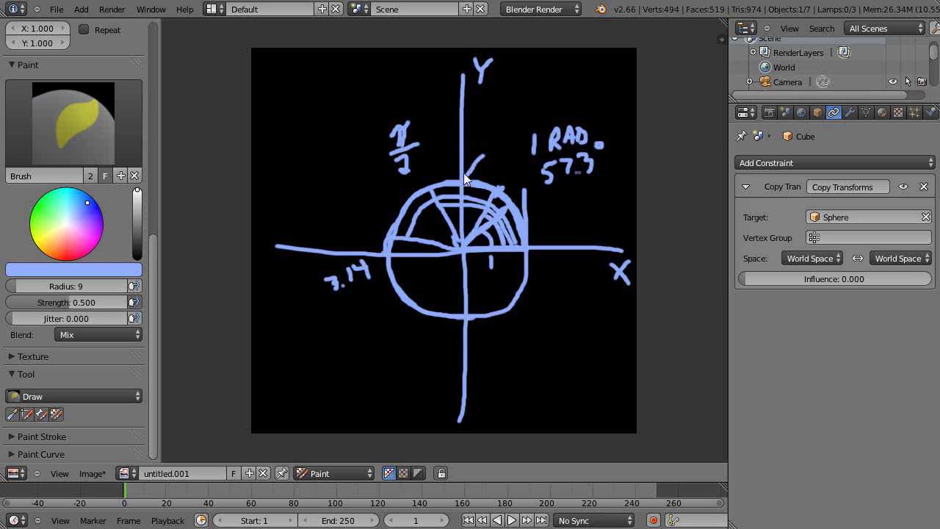
Add an arrowhead at the circle's top and paint a large arc below the circle, retracing the X axis.
{"action": "left_click_drag", "start_coordinate": [465, 170], "coordinate": [478, 179]}
{"action": "mouse_move", "coordinate": [581, 246]}
{"action": "left_mouse_down"}
{"action": "mouse_move", "coordinate": [572, 212]}
{"action": "mouse_move", "coordinate": [581, 246]}
{"action": "left_mouse_up"}
{"action": "mouse_move", "coordinate": [572, 300]}
{"action": "left_mouse_down"}
{"action": "mouse_move", "coordinate": [556, 332]}
{"action": "mouse_move", "coordinate": [520, 348]}
{"action": "mouse_move", "coordinate": [462, 362]}
{"action": "mouse_move", "coordinate": [387, 345]}
{"action": "left_mouse_up"}
{"action": "left_click_drag", "start_coordinate": [343, 296], "coordinate": [335, 252]}
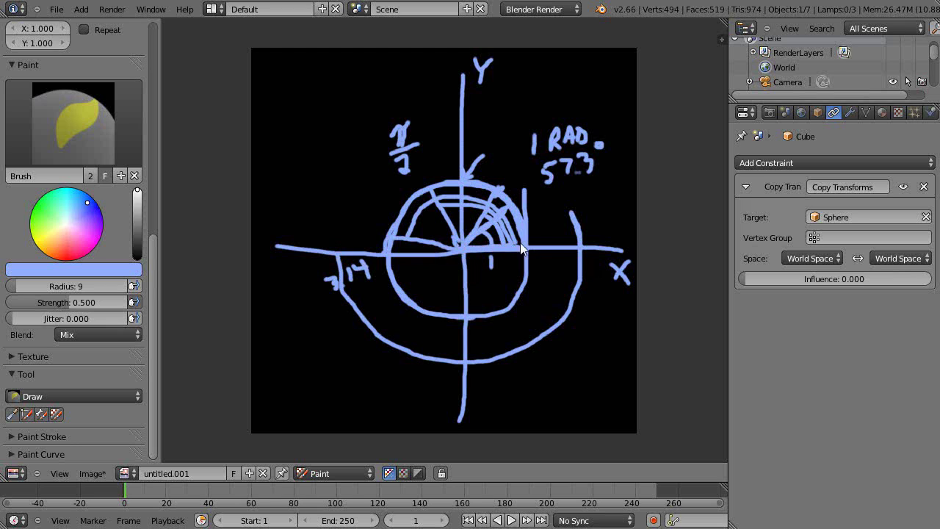
{"action": "left_click_drag", "start_coordinate": [525, 241], "coordinate": [581, 244]}
Paint a vertical line up to 57.3 and a thick diagonal radius extending past 1 RAD.
{"action": "left_click_drag", "start_coordinate": [581, 246], "coordinate": [581, 159]}
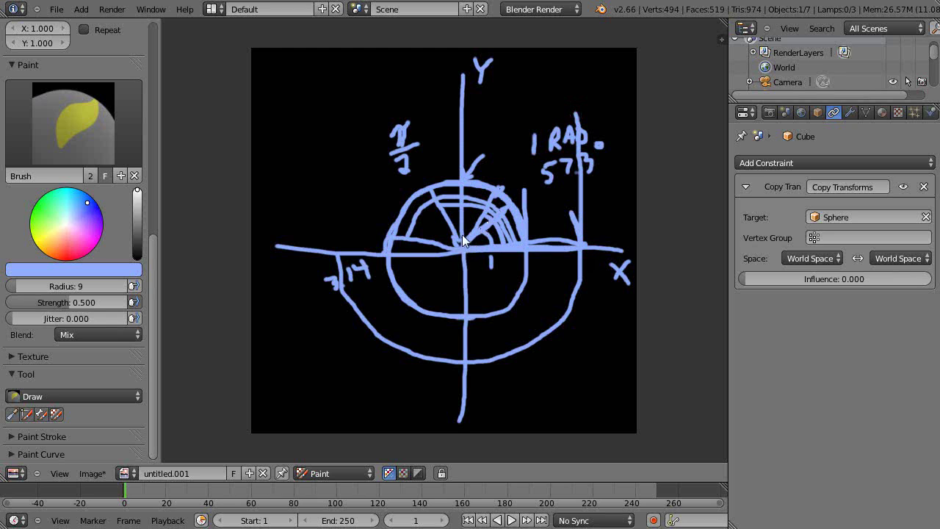
{"action": "left_click_drag", "start_coordinate": [480, 223], "coordinate": [524, 163]}
{"action": "mouse_move", "coordinate": [464, 246]}
{"action": "left_mouse_down"}
{"action": "mouse_move", "coordinate": [535, 141]}
{"action": "mouse_move", "coordinate": [567, 125]}
{"action": "left_mouse_up"}
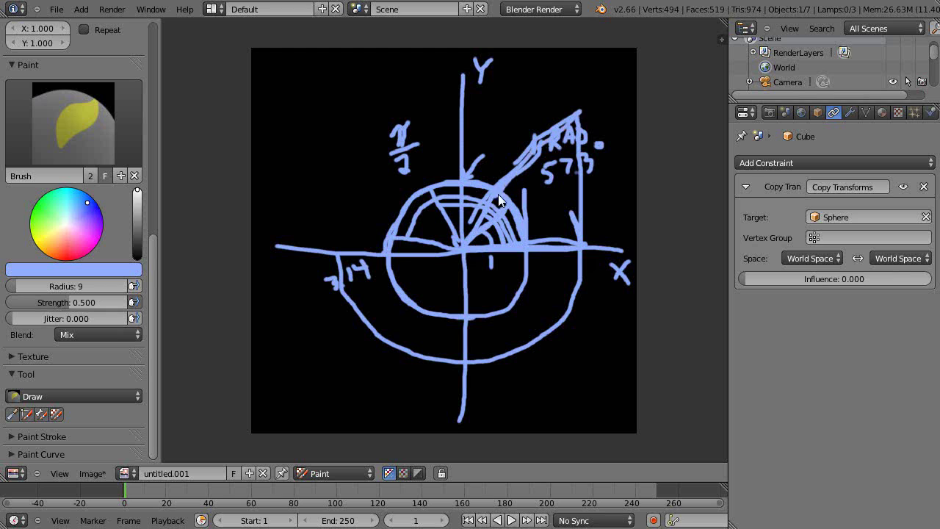
{"action": "left_click_drag", "start_coordinate": [458, 250], "coordinate": [570, 136]}
{"action": "left_click_drag", "start_coordinate": [584, 180], "coordinate": [564, 139]}
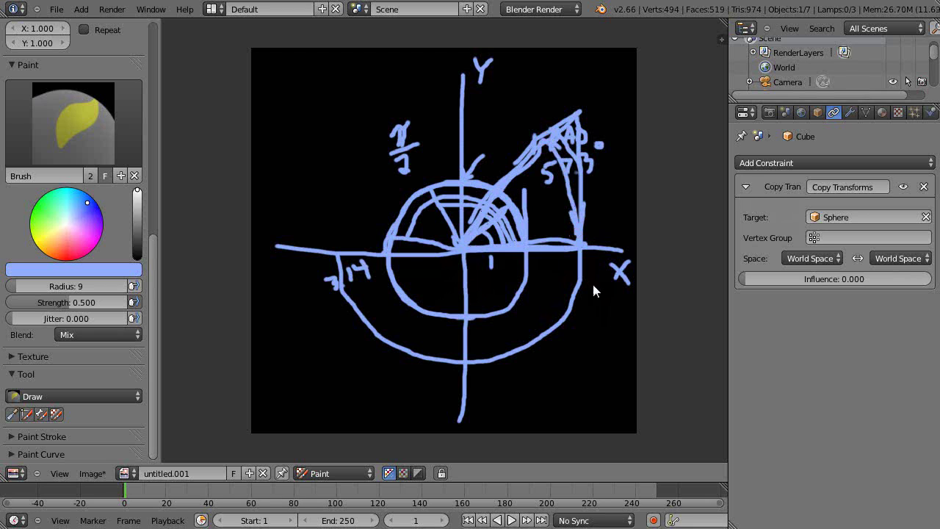
{"action": "scroll", "coordinate": [576, 294], "scroll_direction": "down", "scroll_amount": 1}
{"action": "scroll", "coordinate": [564, 299], "scroll_direction": "up", "scroll_amount": 1}
{"action": "scroll", "coordinate": [565, 308], "scroll_direction": "down", "scroll_amount": 1}
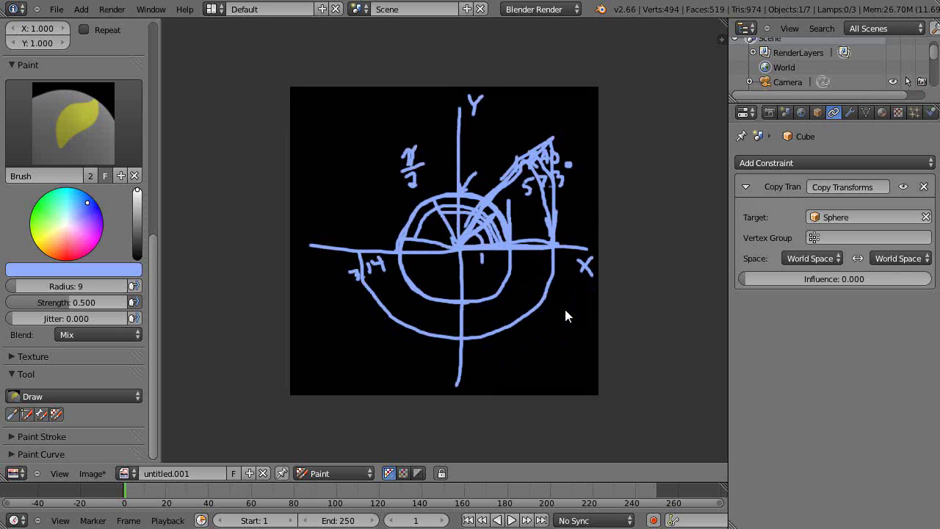
{"action": "scroll", "coordinate": [564, 307], "scroll_direction": "up", "scroll_amount": 1}
{"action": "scroll", "coordinate": [565, 315], "scroll_direction": "down", "scroll_amount": 1}
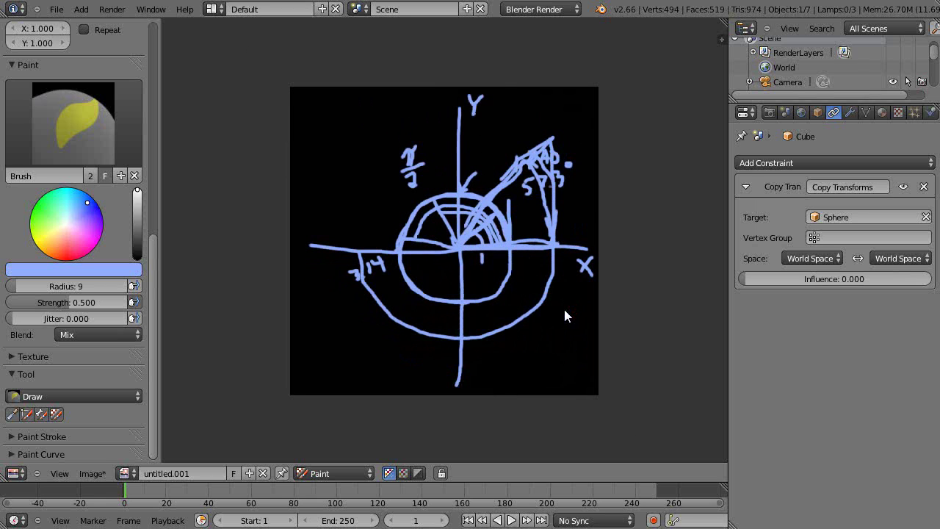